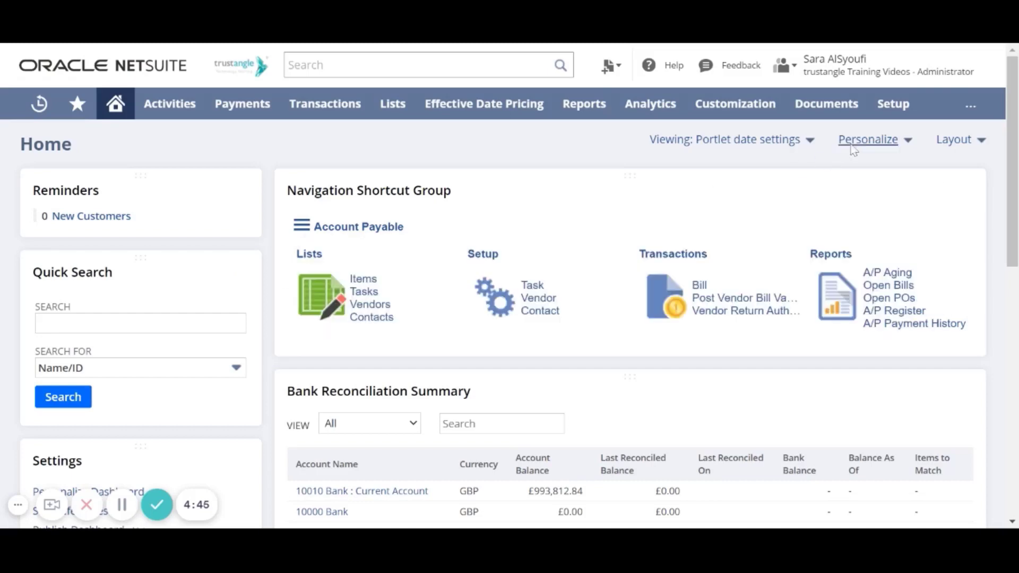
Open the Manage Roles list and scroll down to the EMEA FF MM - A/P Analyst role
mouse_move(892, 104)
mouse_move(907, 339)
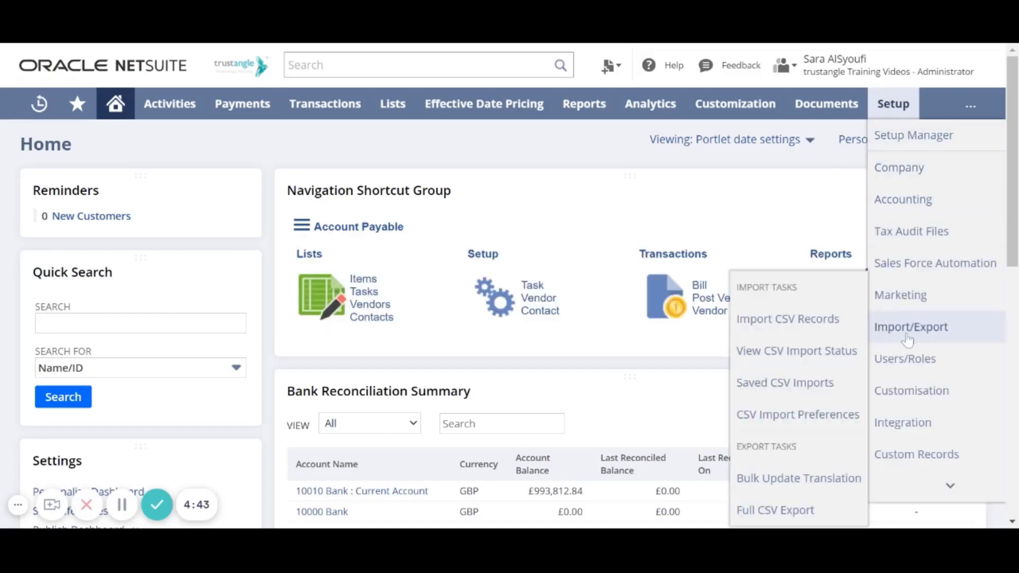
mouse_move(906, 369)
mouse_move(822, 361)
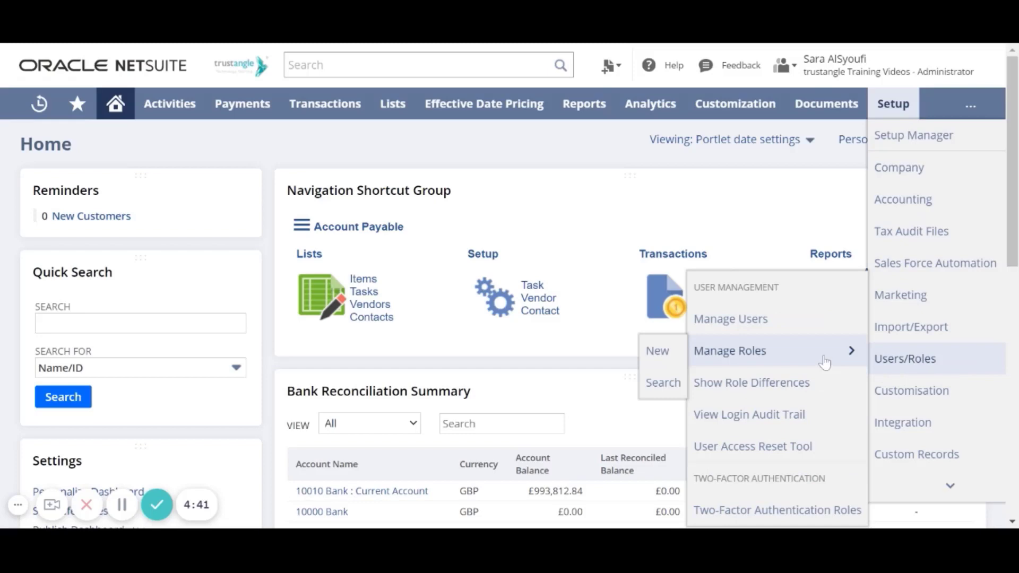
left_click(788, 357)
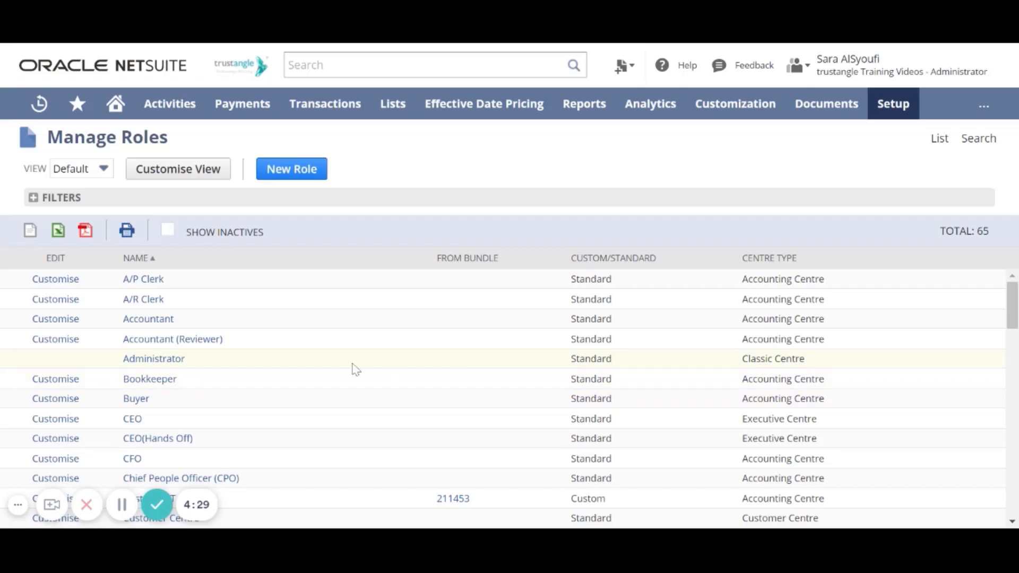
scroll(355, 370, "down", 3)
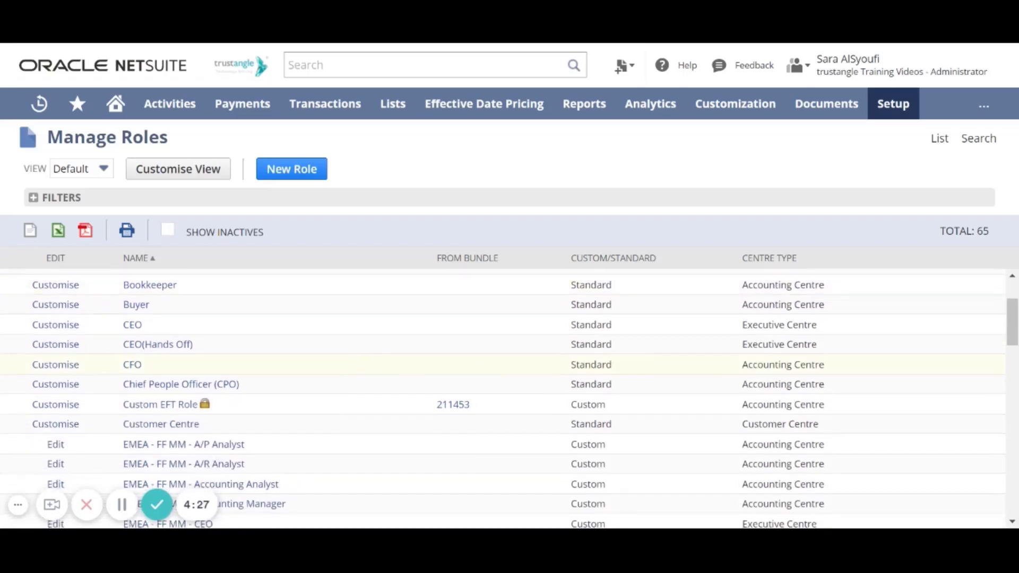
scroll(355, 371, "down", 1)
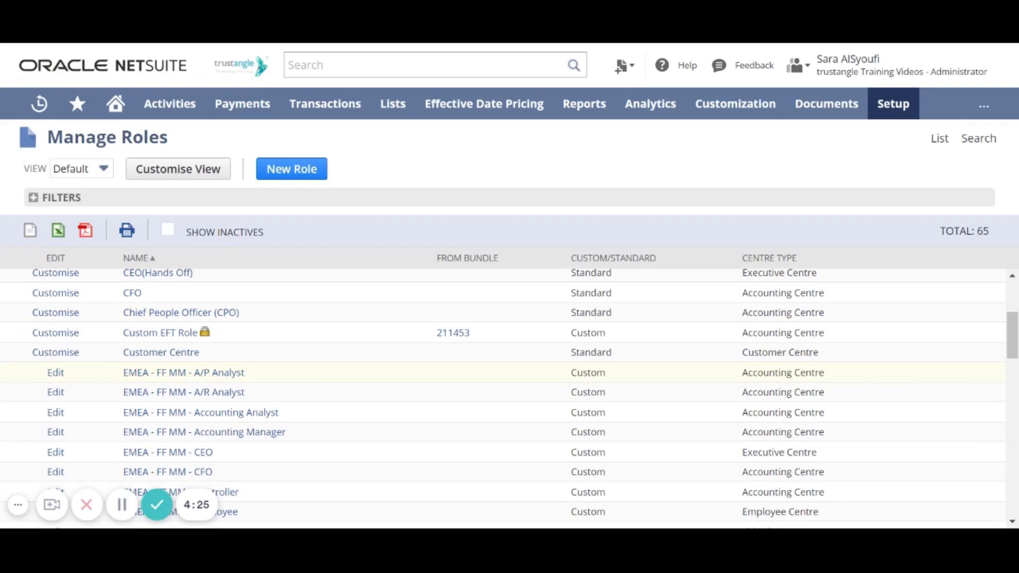
scroll(356, 371, "down", 3)
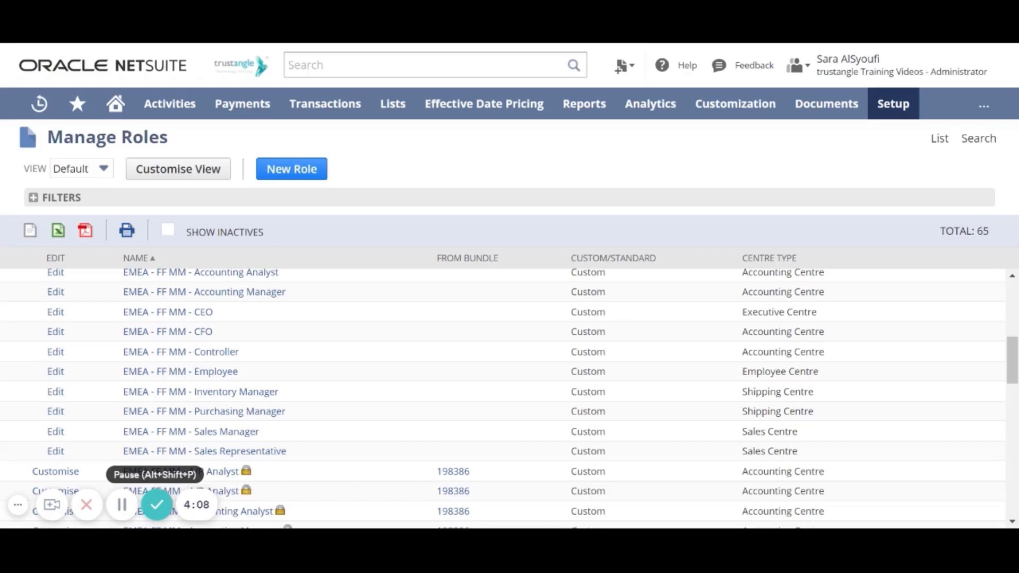
scroll(200, 409, "down", 1)
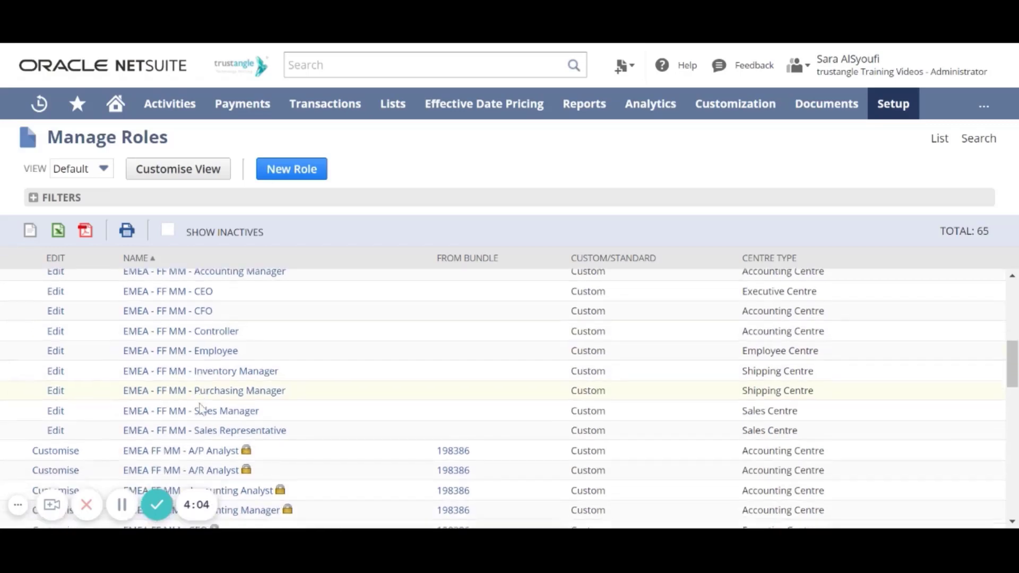
scroll(201, 408, "down", 4)
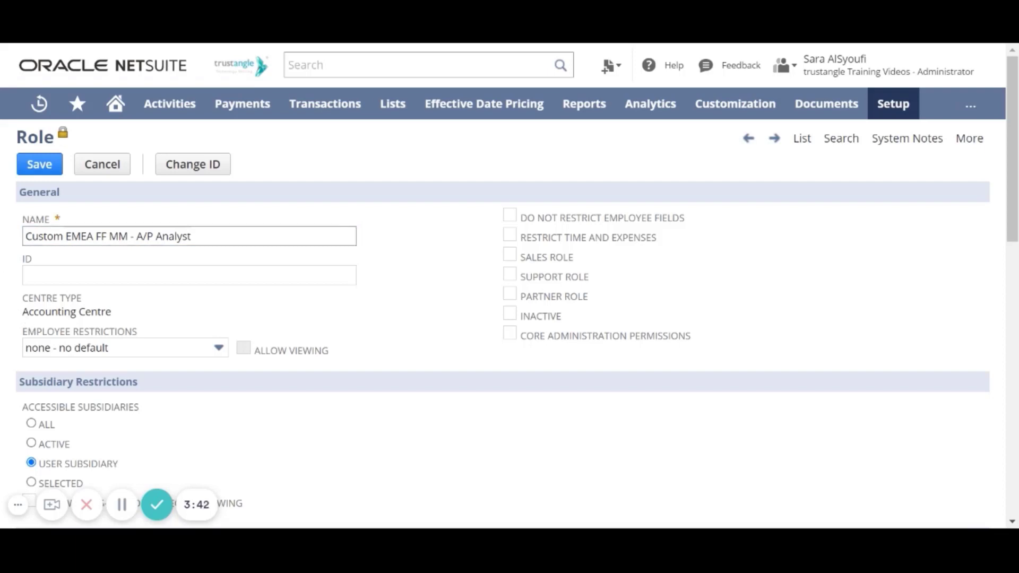
Rename the role to 'TA - A/P Analyst' and keep employee restrictions at none - no default
left_click_drag(129, 236, 24, 236)
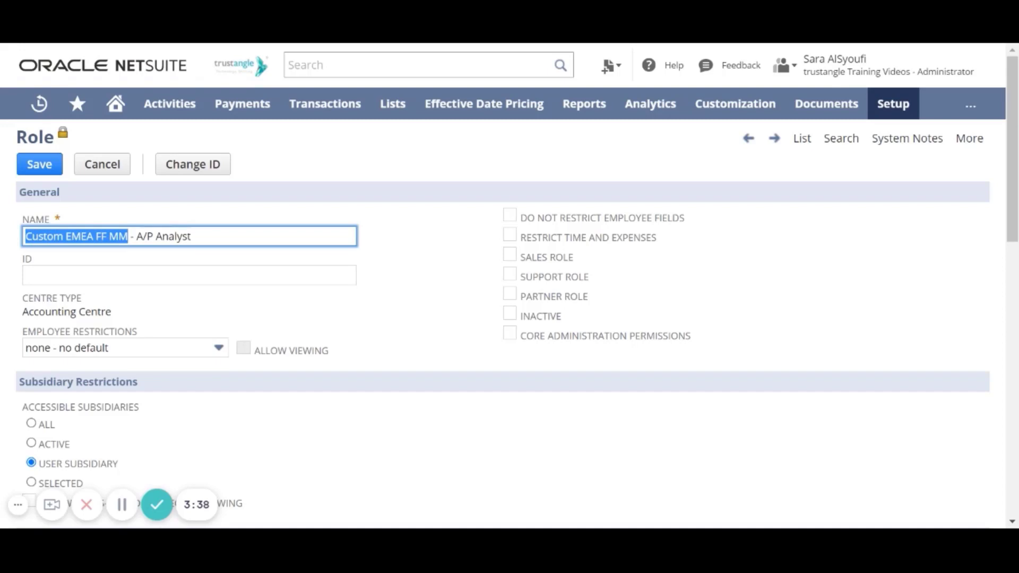
type("TA")
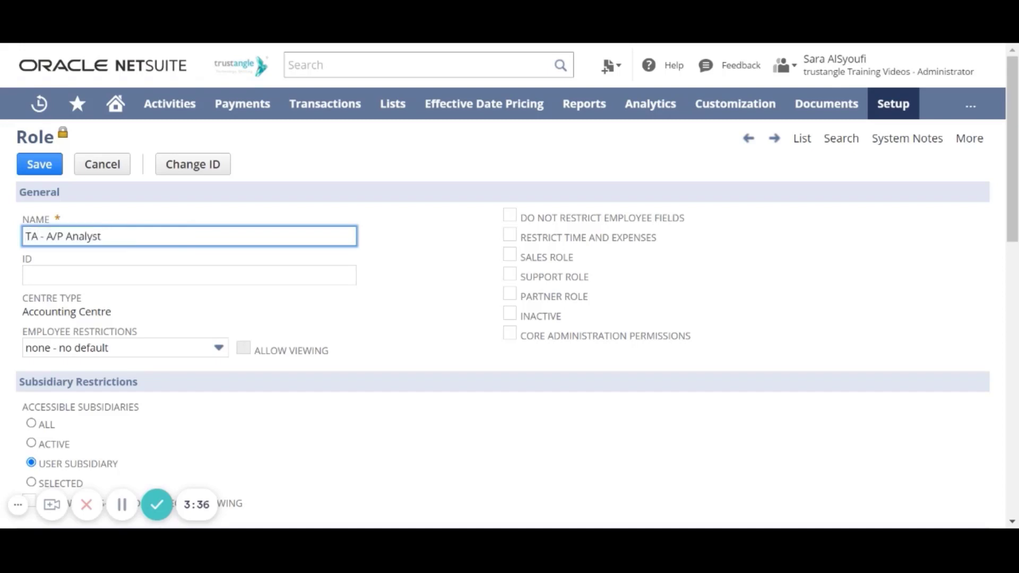
key("Tab")
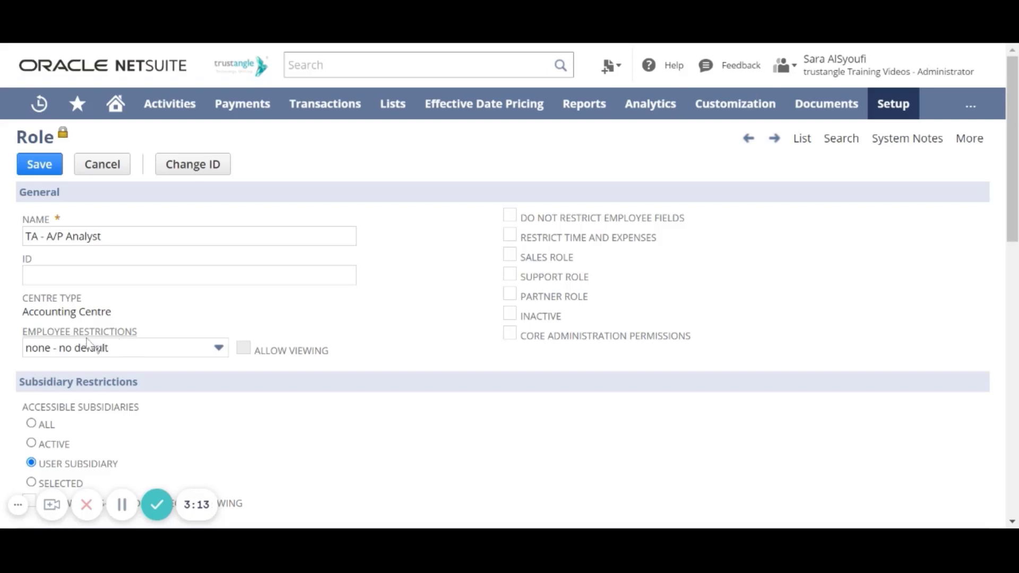
left_click(163, 354)
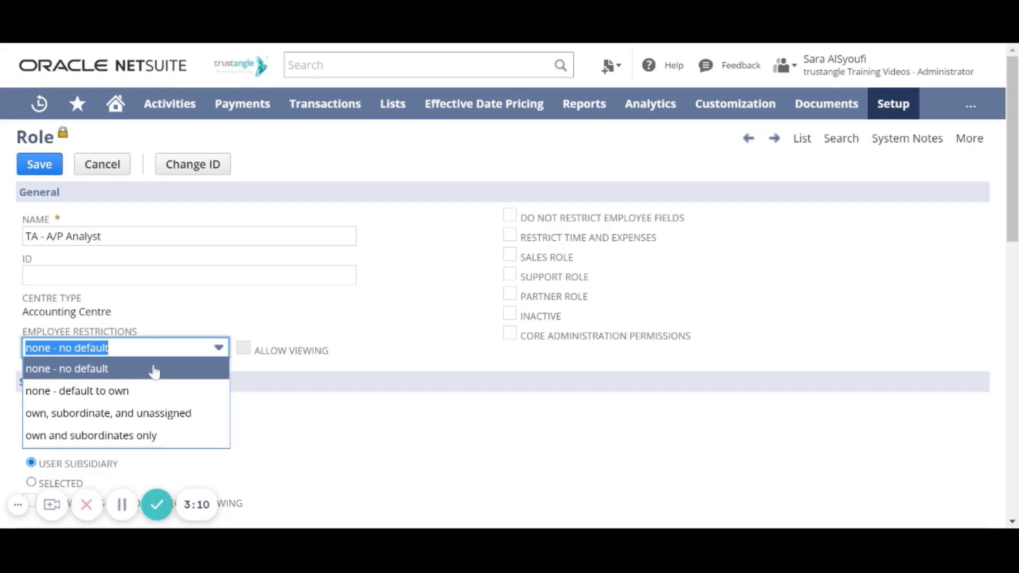
left_click(169, 333)
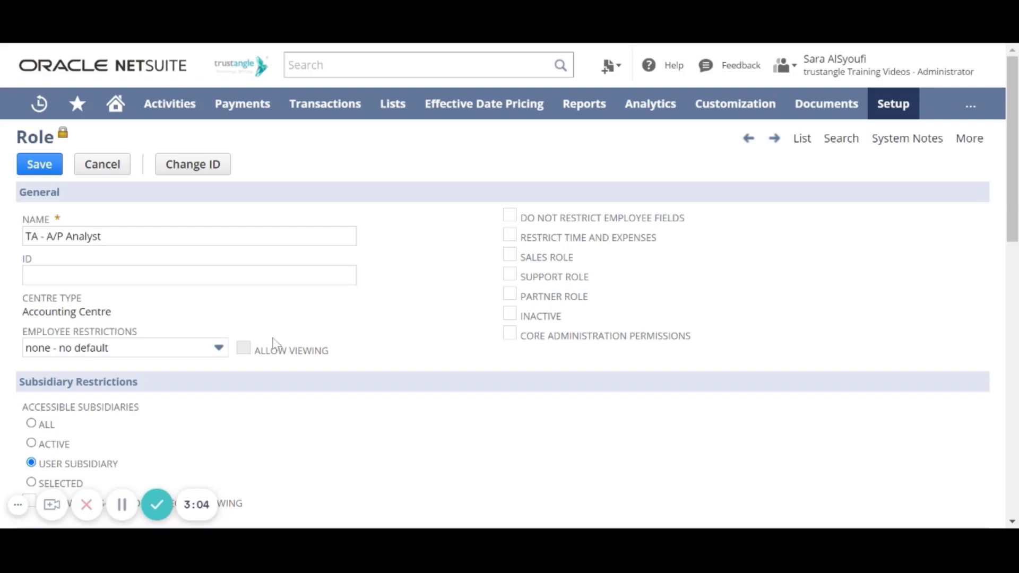
Set Accessible Subsidiaries to Selected and scroll through the Parent Company subsidiary list
scroll(170, 425, "down", 1)
scroll(170, 424, "down", 2)
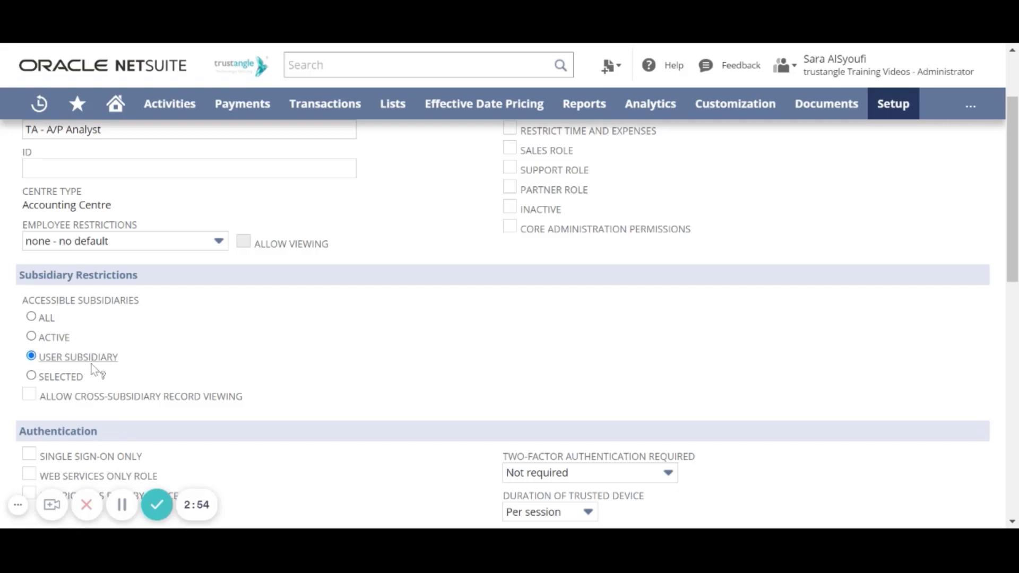
left_click(32, 376)
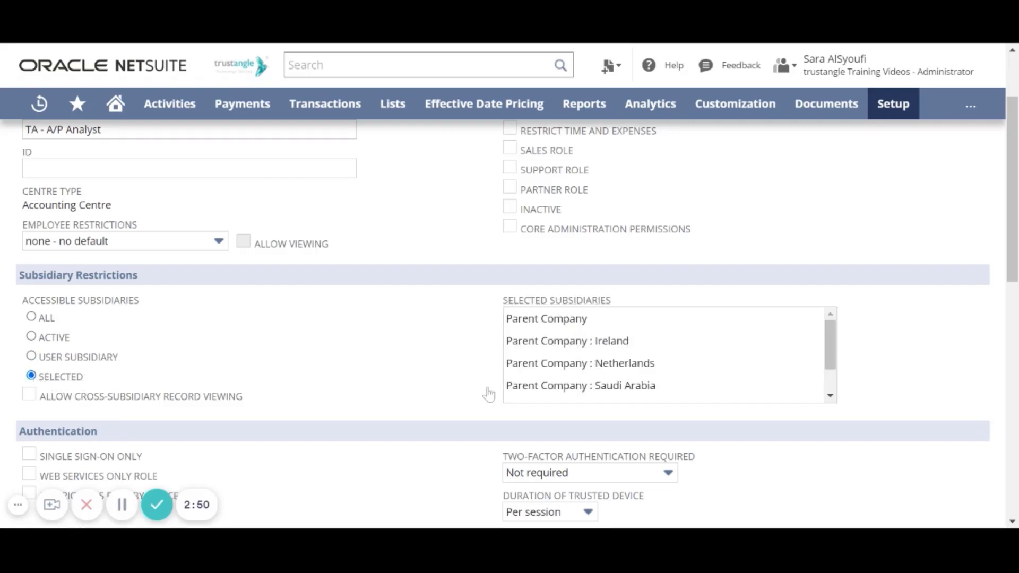
scroll(190, 397, "down", 3)
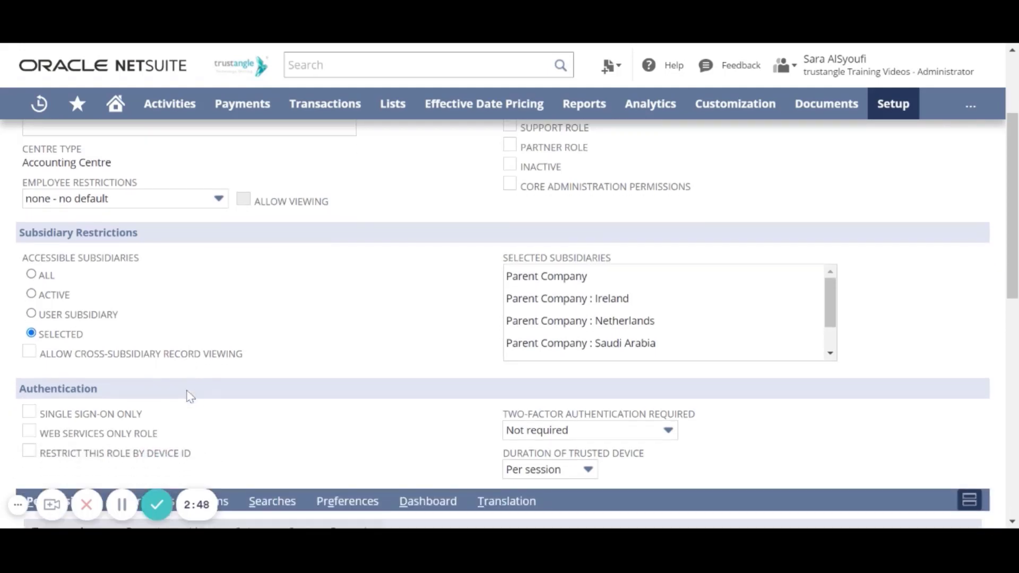
scroll(190, 397, "down", 1)
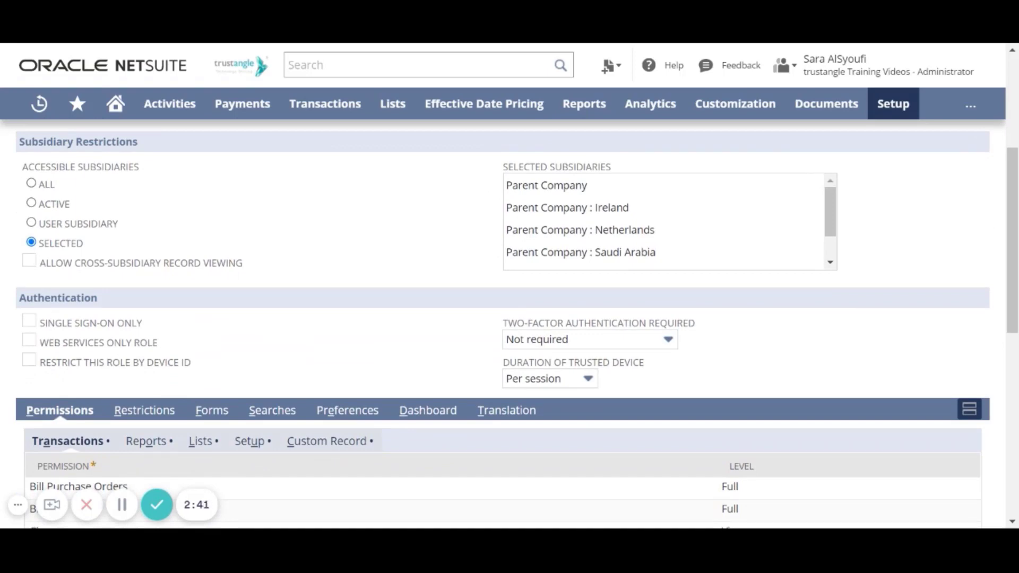
scroll(509, 329, "down", 3)
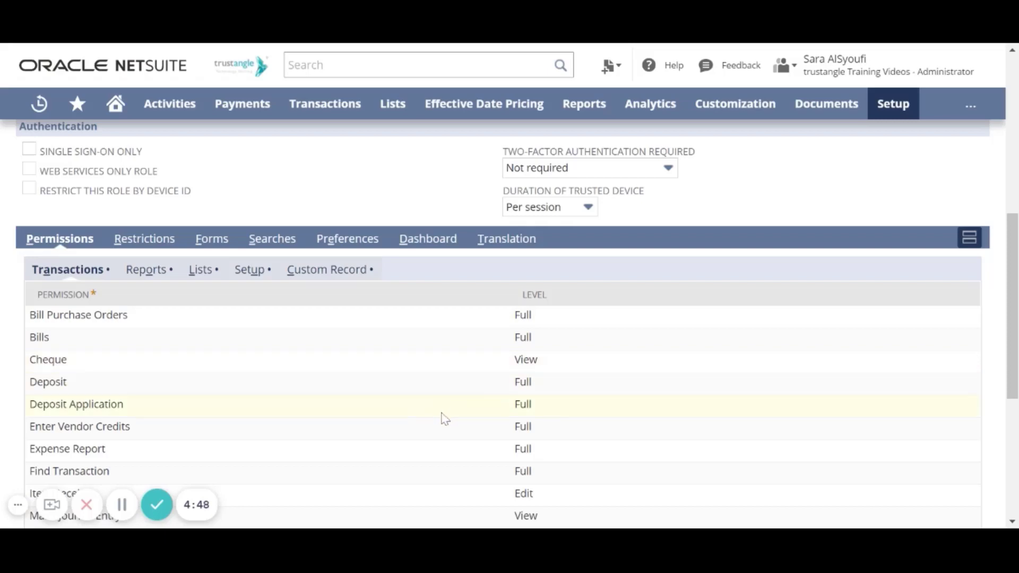
scroll(445, 419, "down", 1)
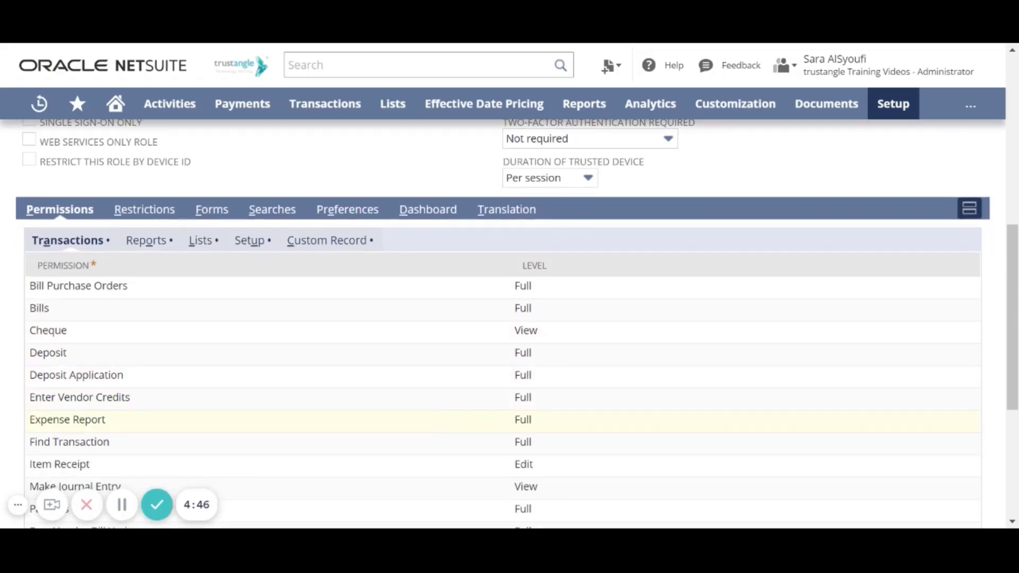
scroll(444, 419, "down", 4)
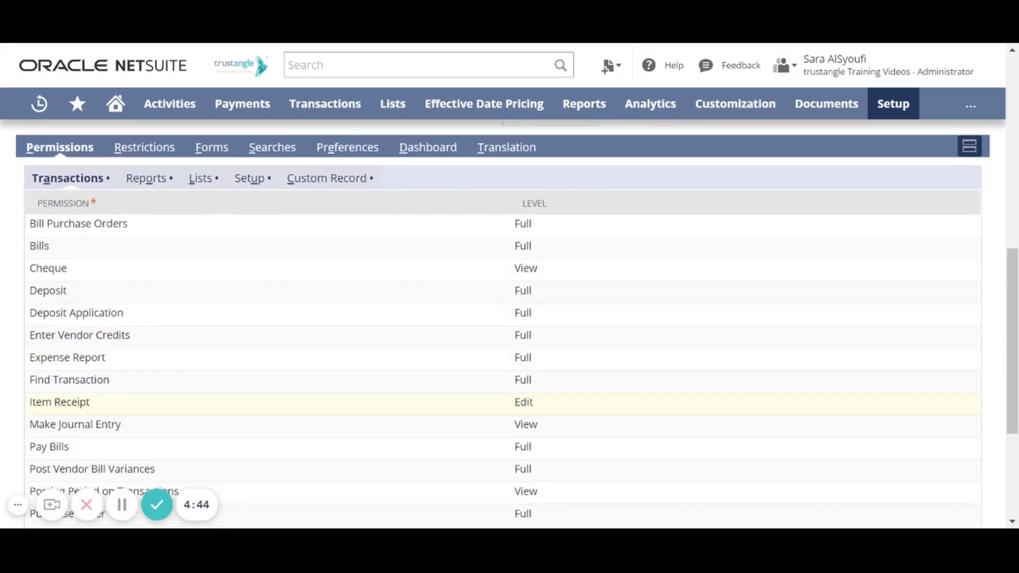
scroll(444, 419, "down", 5)
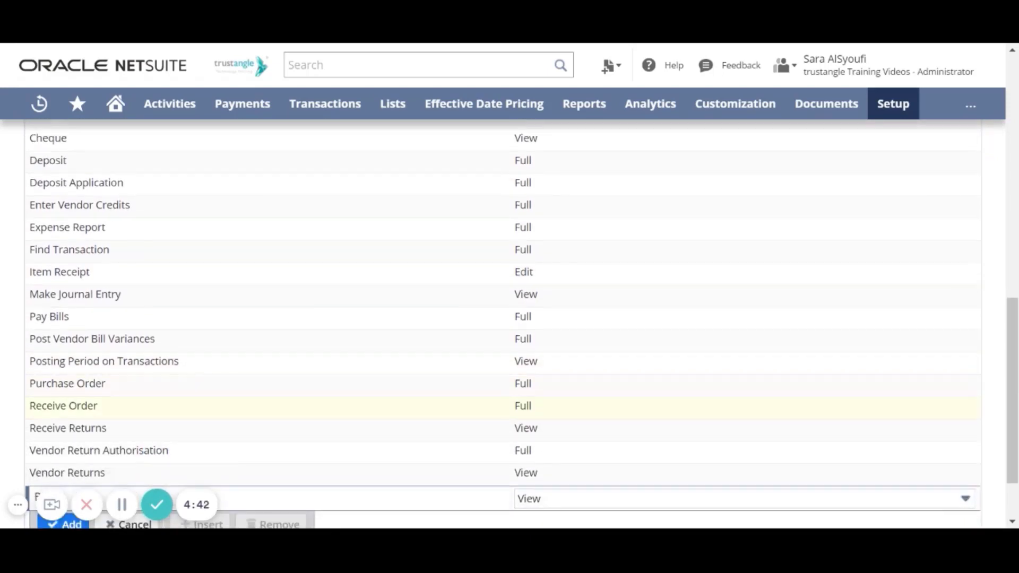
left_click(209, 423)
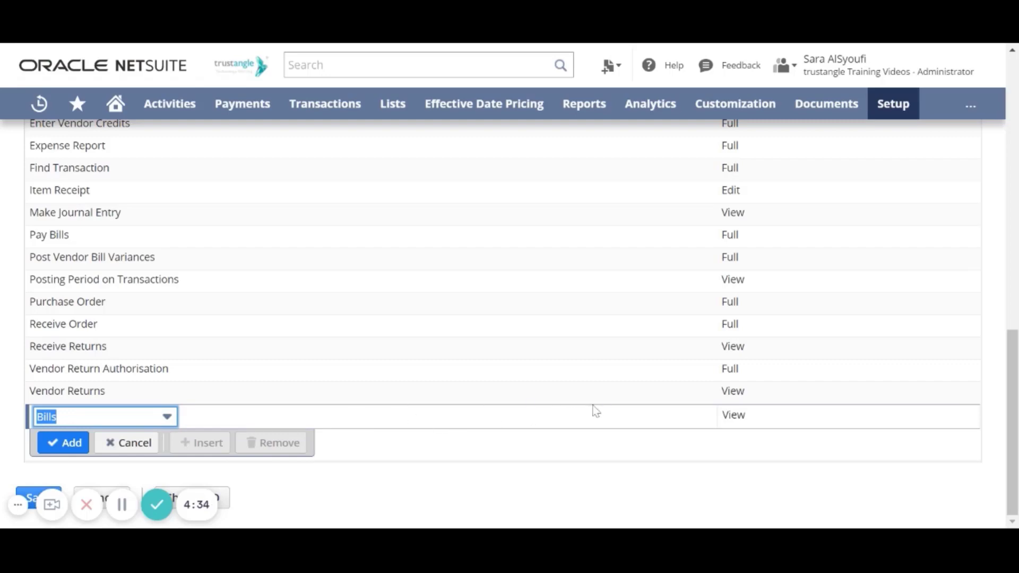
left_click(866, 423)
left_click(868, 425)
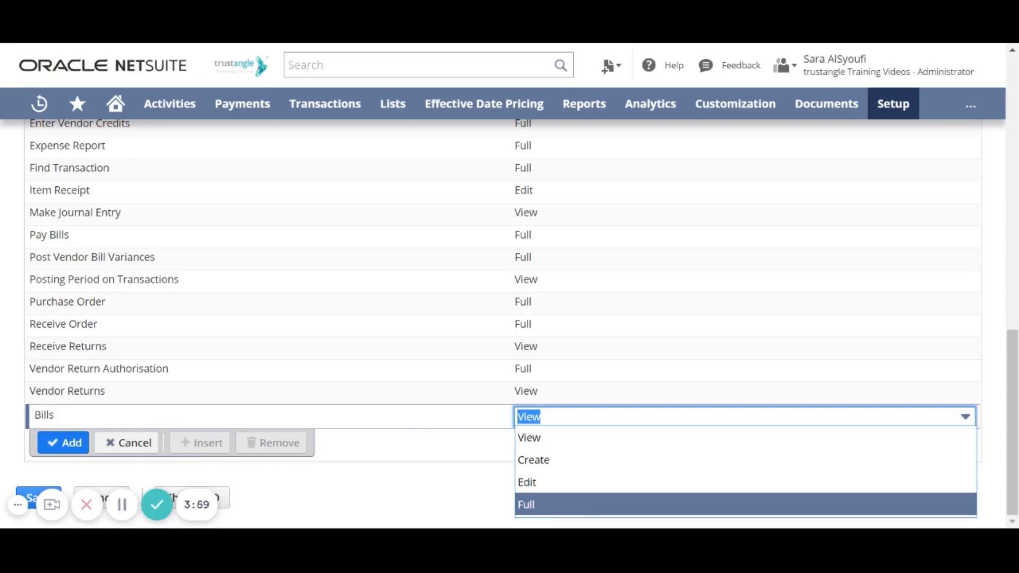
left_click(572, 438)
left_click(136, 446)
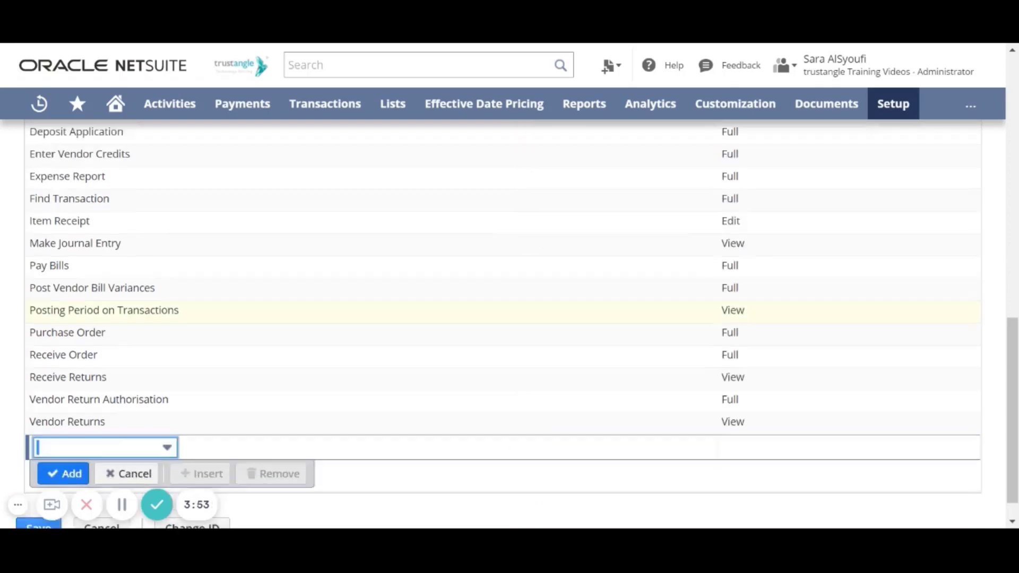
scroll(170, 297, "up", 5)
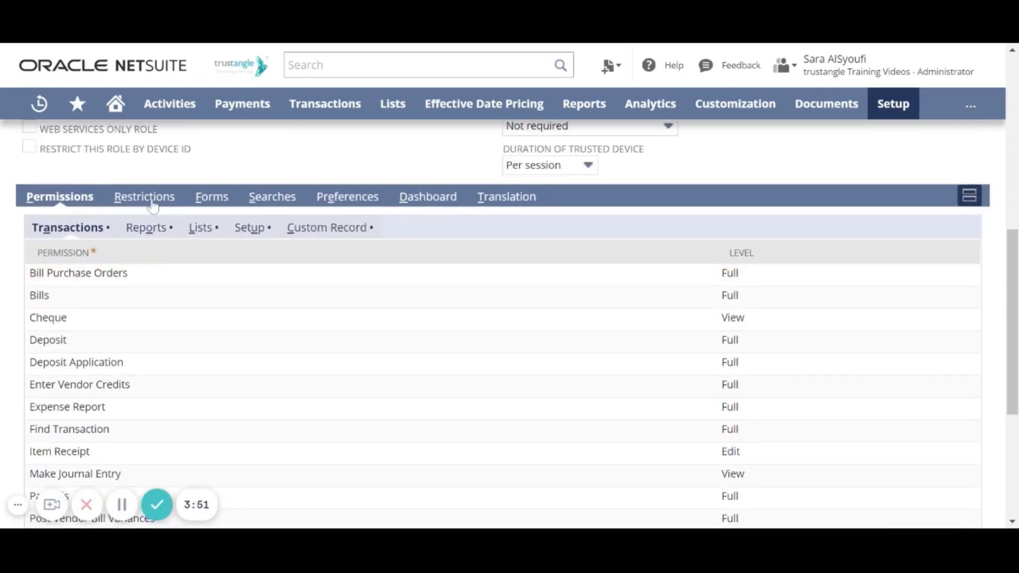
Check the Segment options on the Restrictions subtab without choosing one
left_click(153, 202)
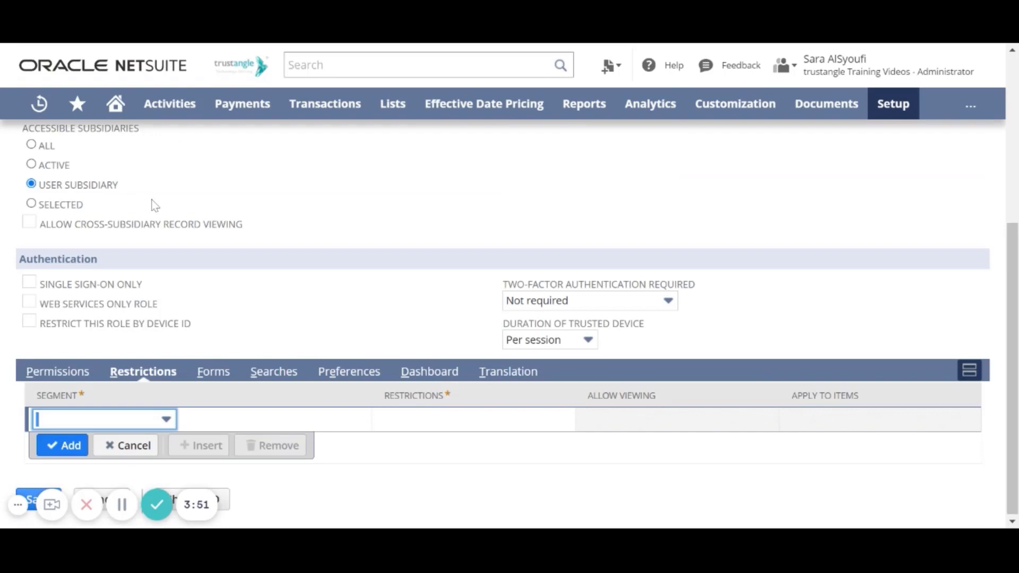
left_click(166, 419)
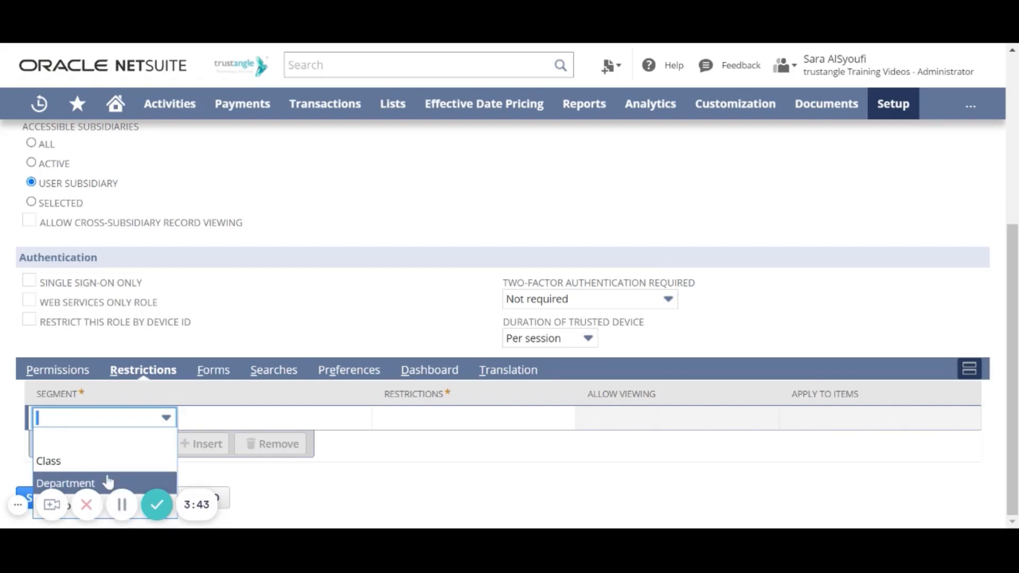
left_click(136, 374)
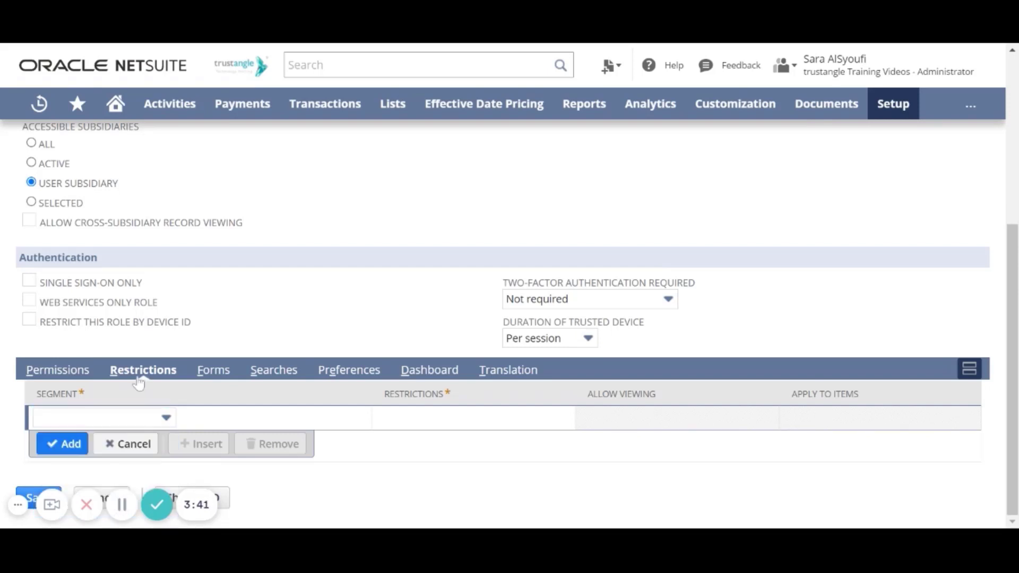
Review the role's transaction forms with their enabled and preferred settings
left_click(210, 371)
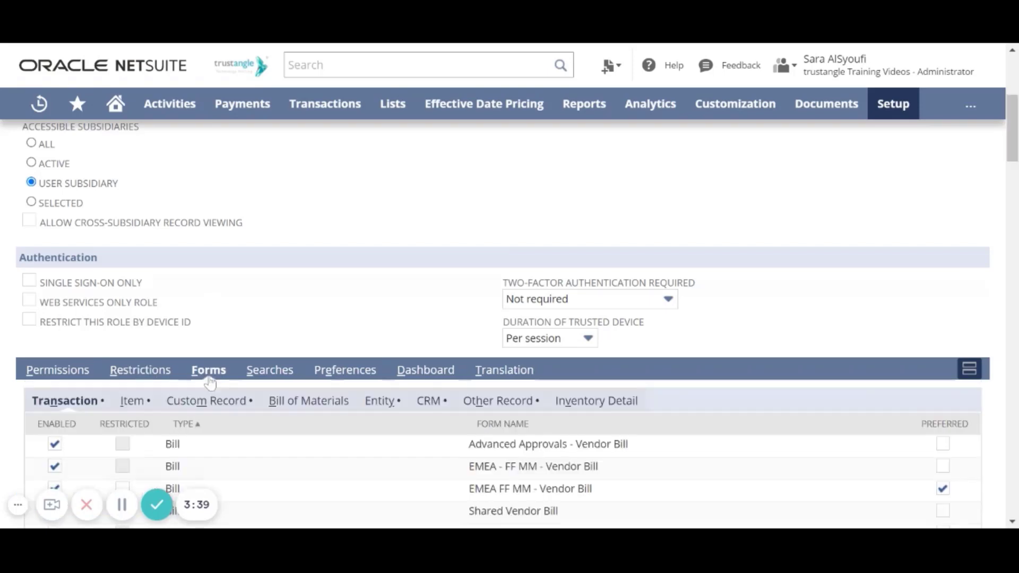
scroll(207, 374, "down", 2)
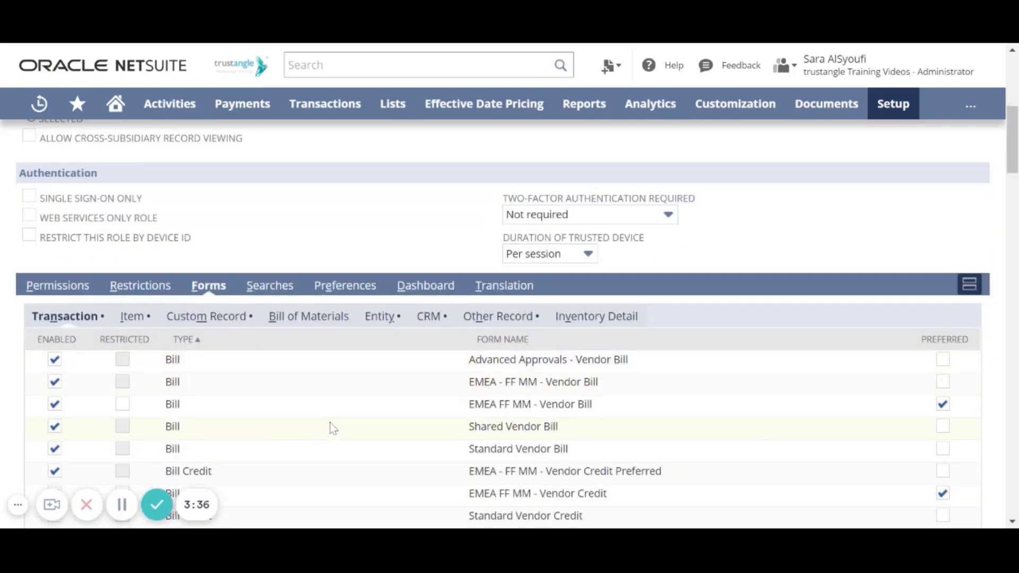
scroll(329, 425, "down", 2)
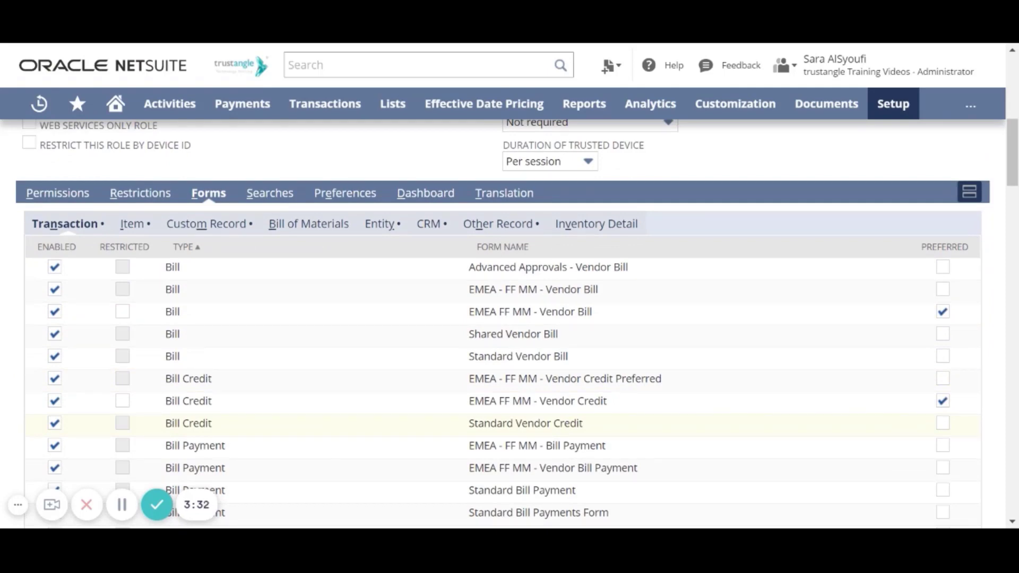
scroll(502, 323, "down", 1)
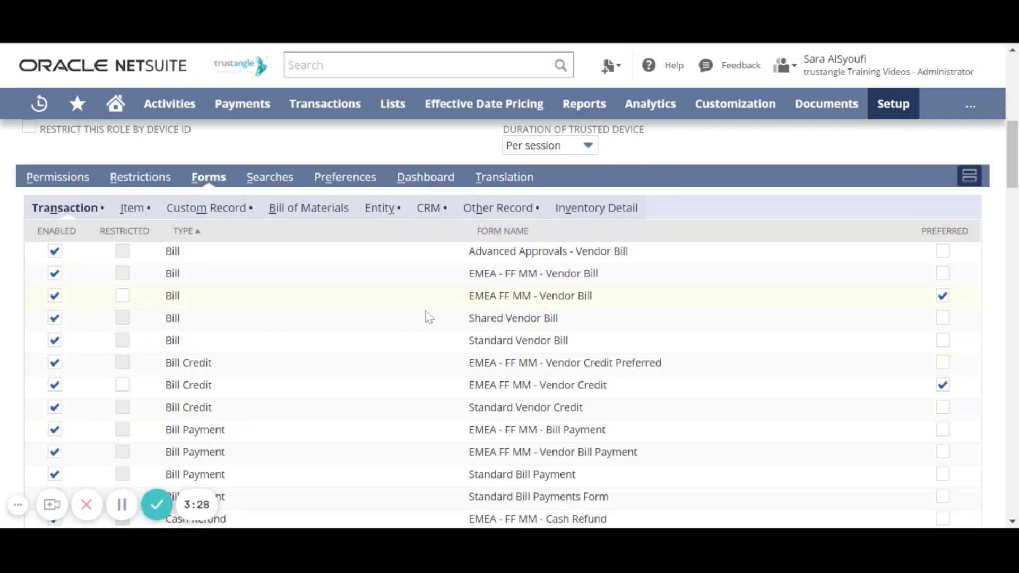
left_click(414, 183)
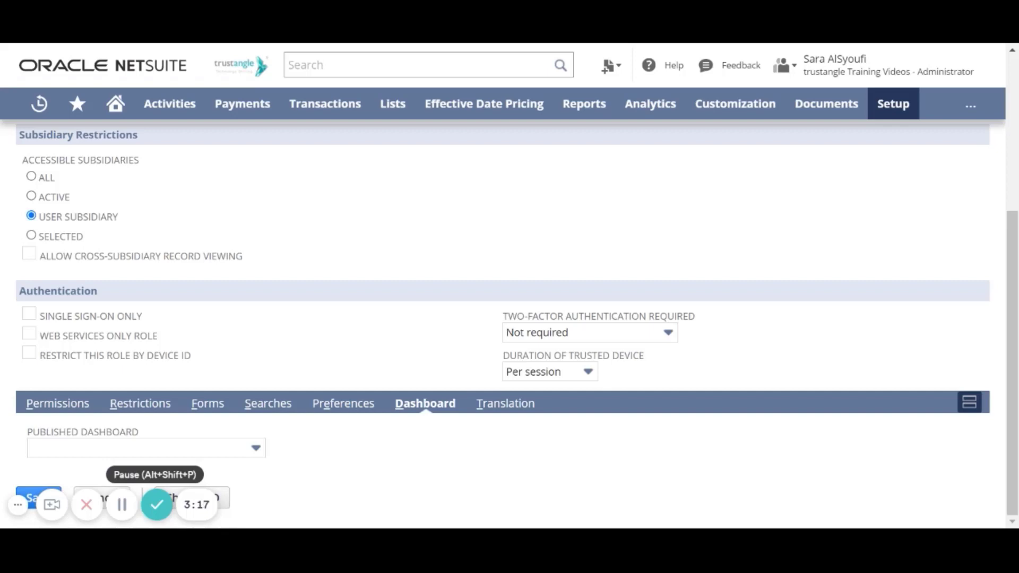
Leave Published Dashboard empty and view Setup permissions: Mobile Device Access and Publish Dashboards at Full
left_click(200, 452)
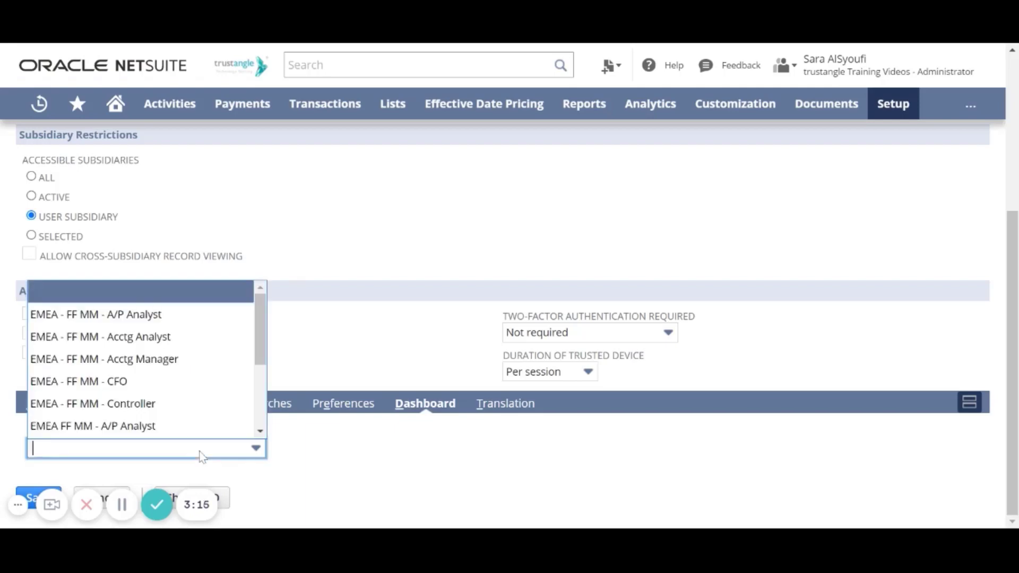
left_click(312, 440)
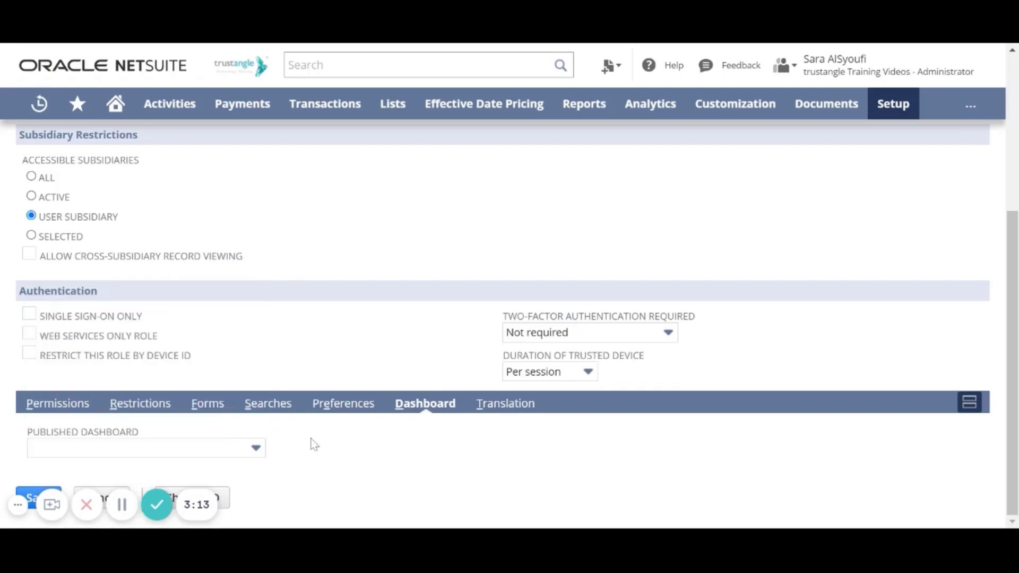
left_click(70, 410)
scroll(198, 396, "up", 5)
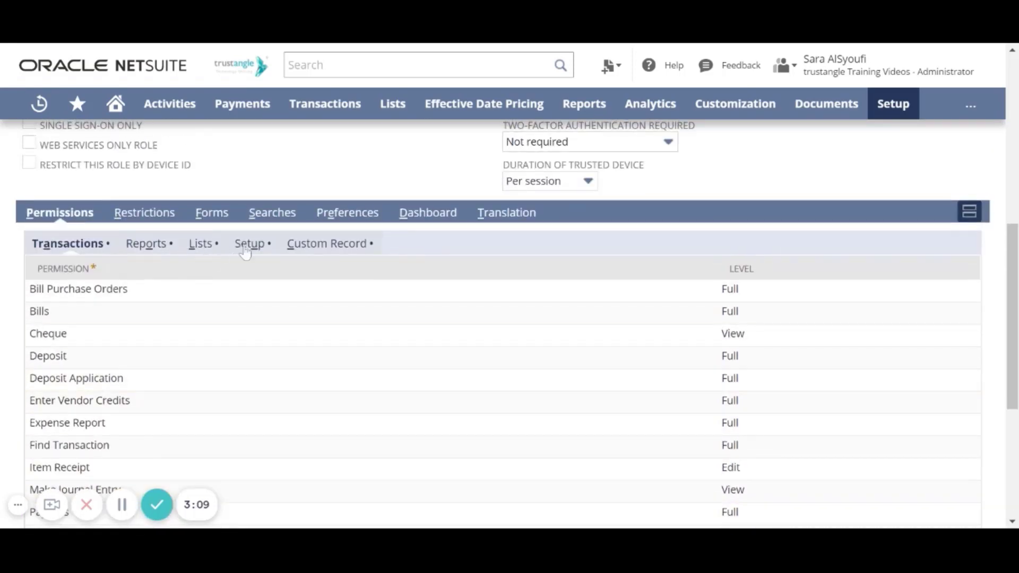
left_click(249, 248)
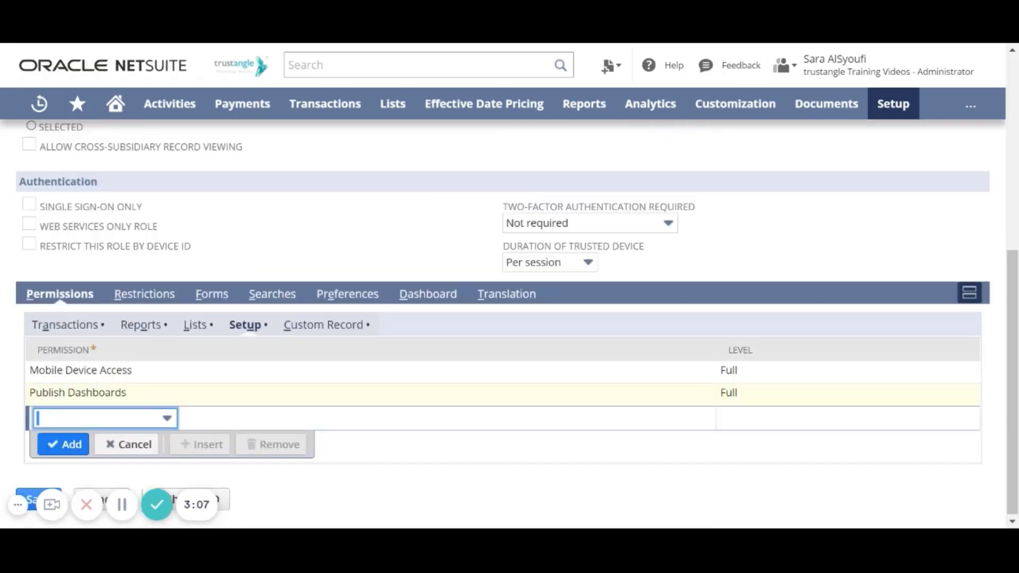